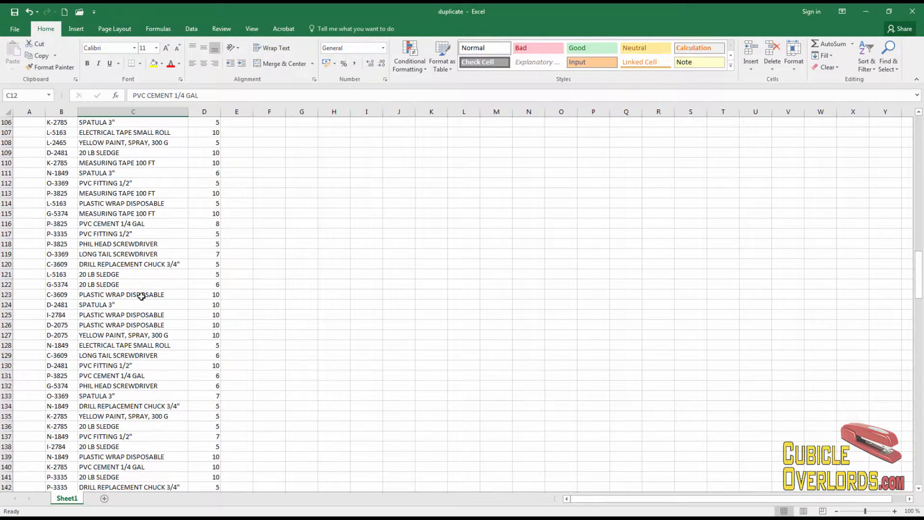
Step: Look through the Part, Description and Stock list on Sheet1 for repeated part numbers and descriptions
scroll(141, 296, down, 20)
scroll(141, 296, up, 15)
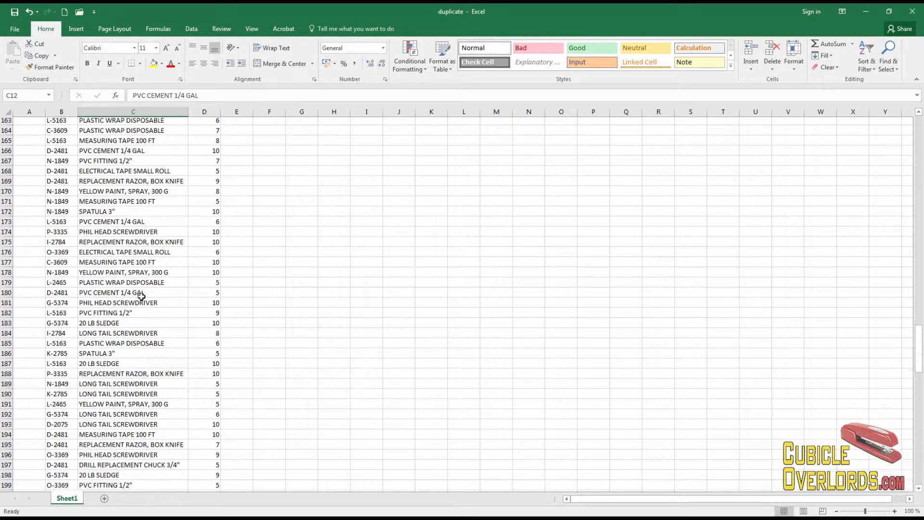
scroll(139, 296, up, 20)
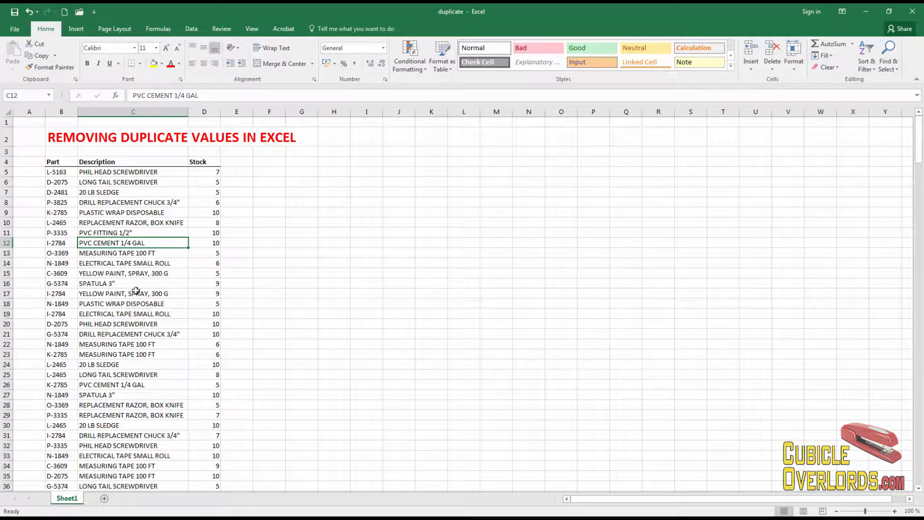
click(108, 213)
click(130, 266)
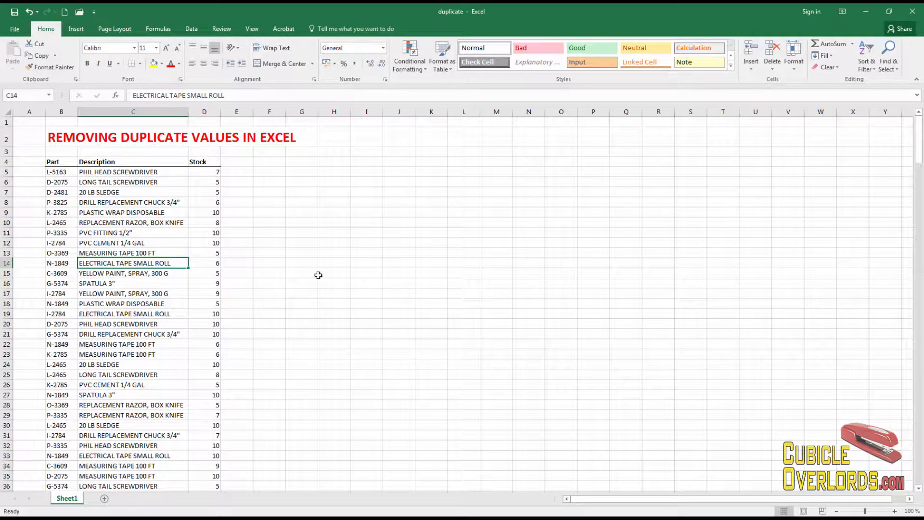
click(365, 172)
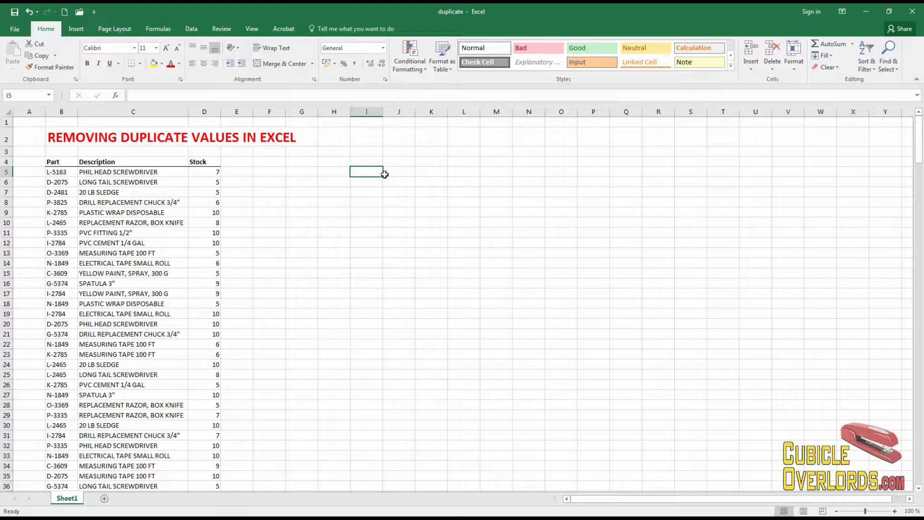
click(91, 275)
scroll(105, 292, down, 6)
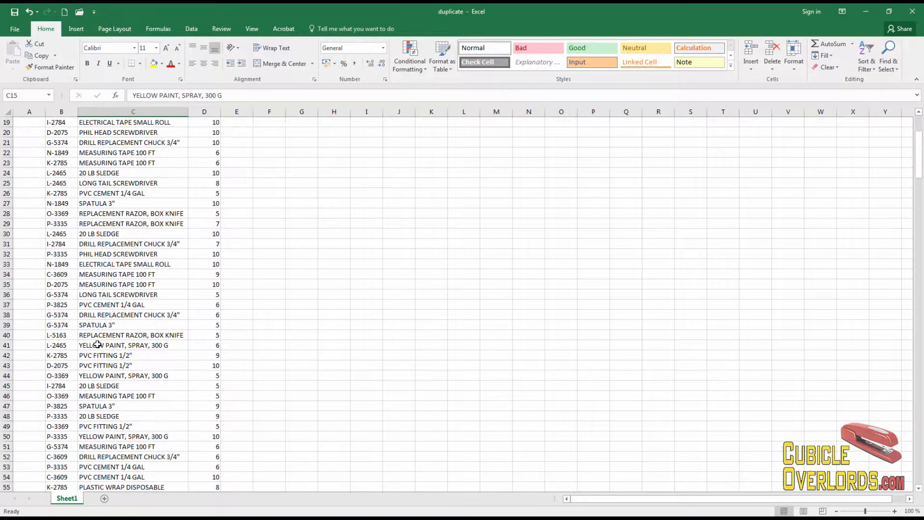
click(113, 362)
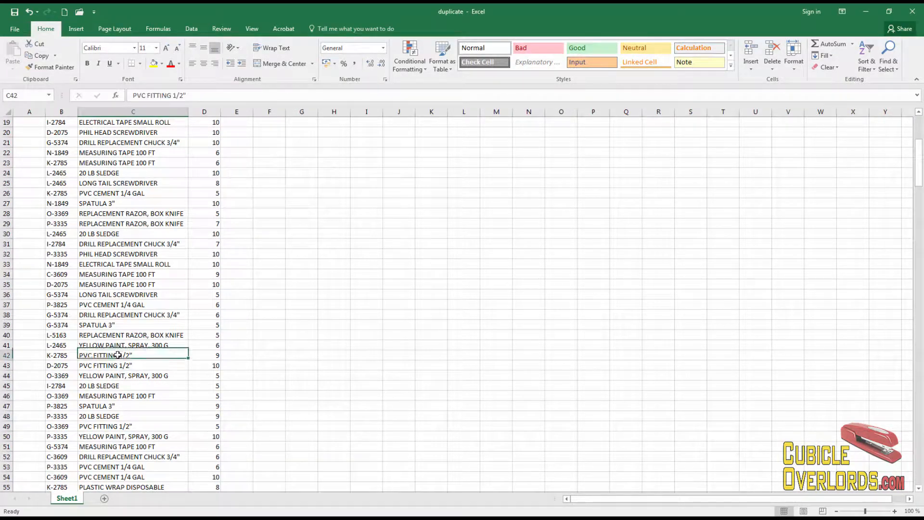
scroll(116, 380, down, 11)
scroll(118, 396, up, 15)
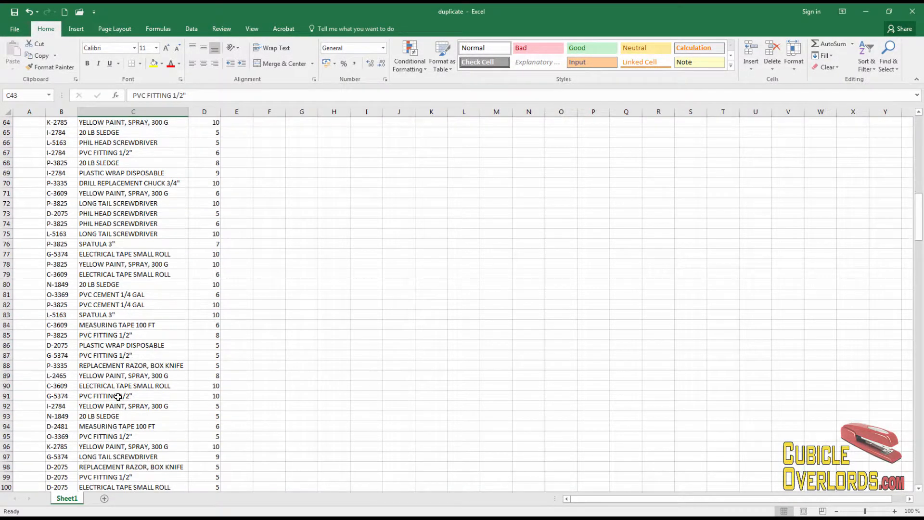
scroll(303, 229, up, 2)
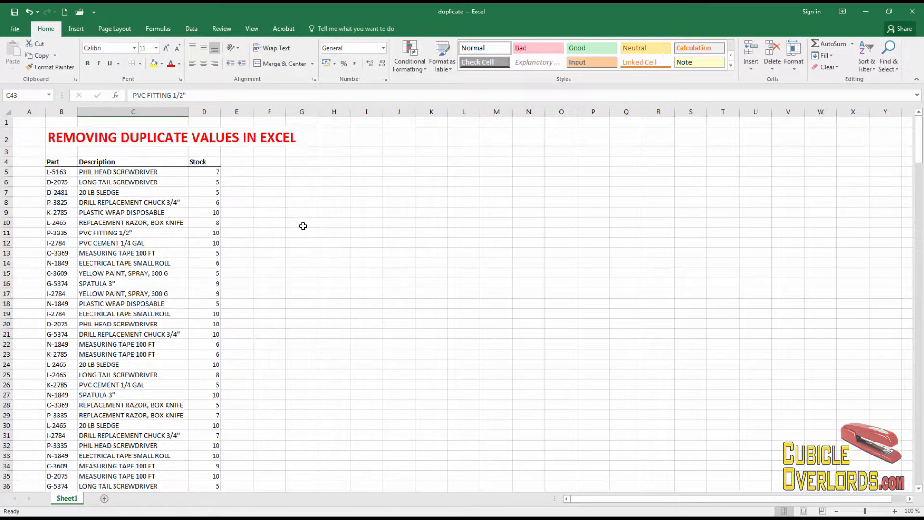
click(63, 172)
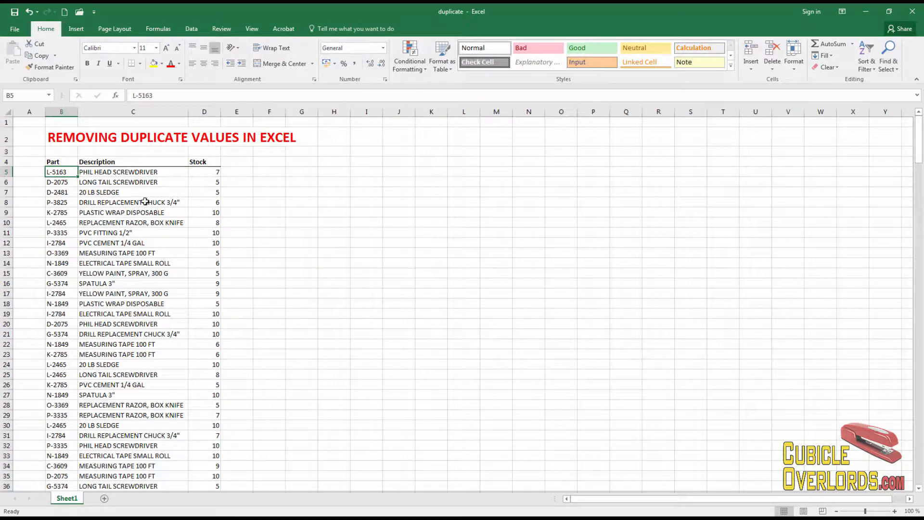
click(428, 162)
click(411, 173)
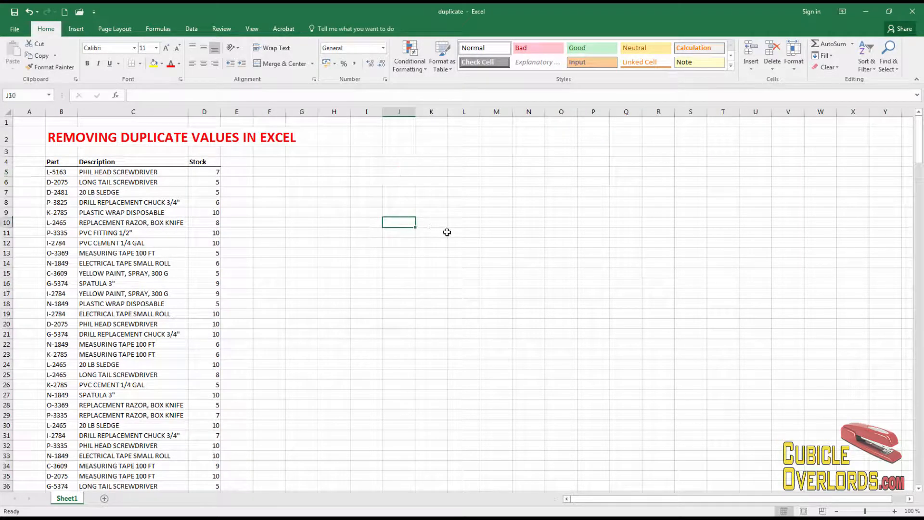
click(58, 172)
click(113, 176)
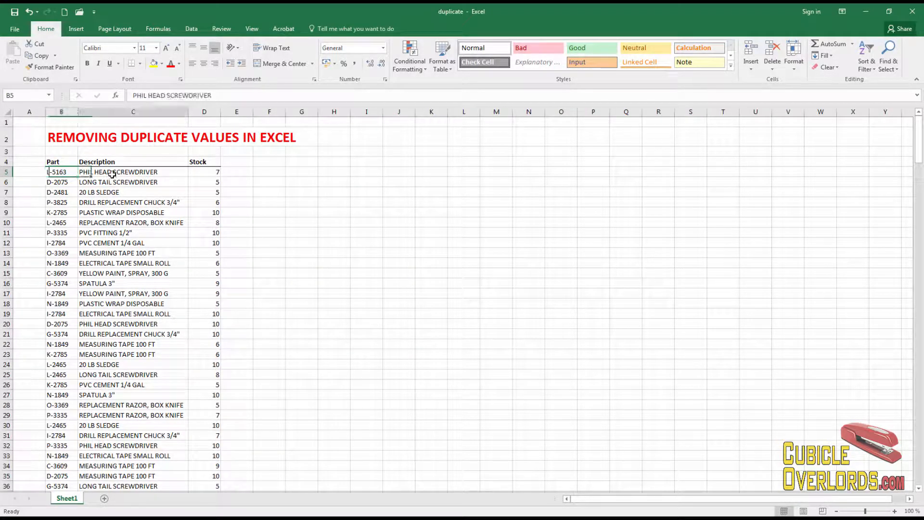
scroll(128, 407, down, 12)
scroll(128, 408, up, 12)
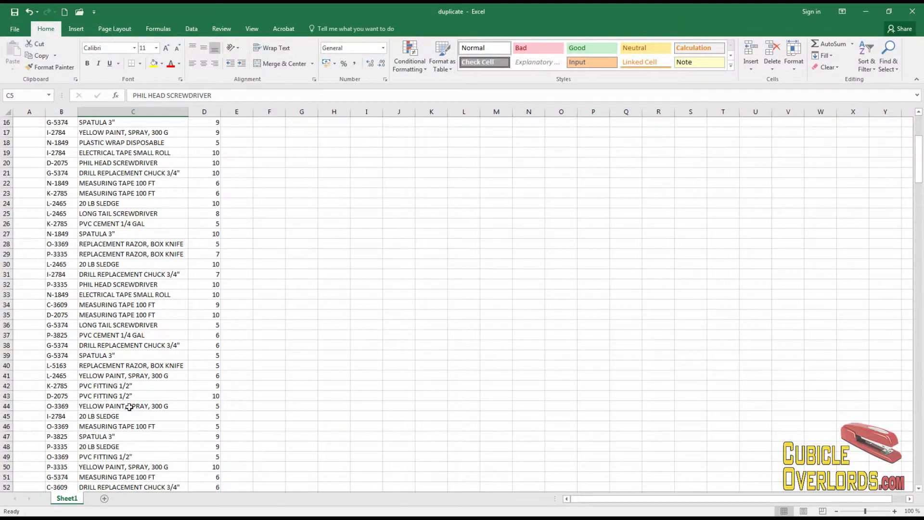
click(62, 172)
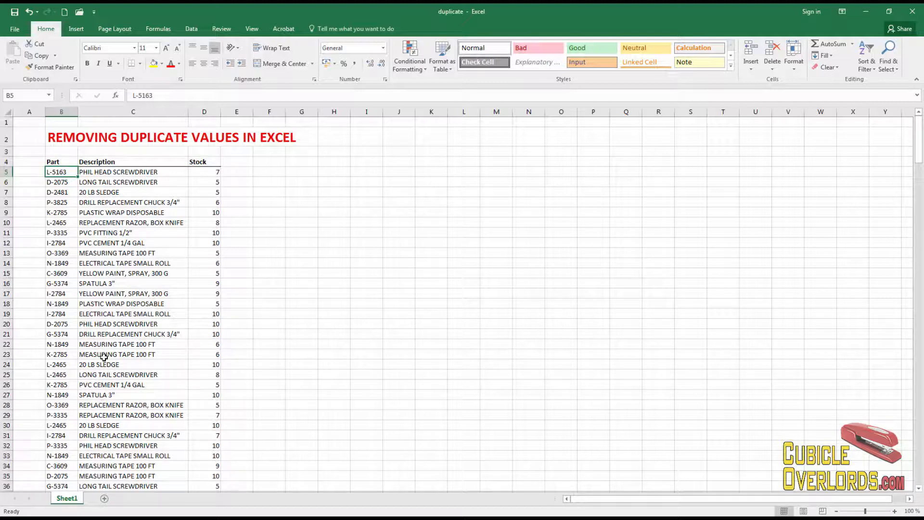
Step: Copy the Part and Description entries in B5:C286, without the header row and the Stock column
click(60, 163)
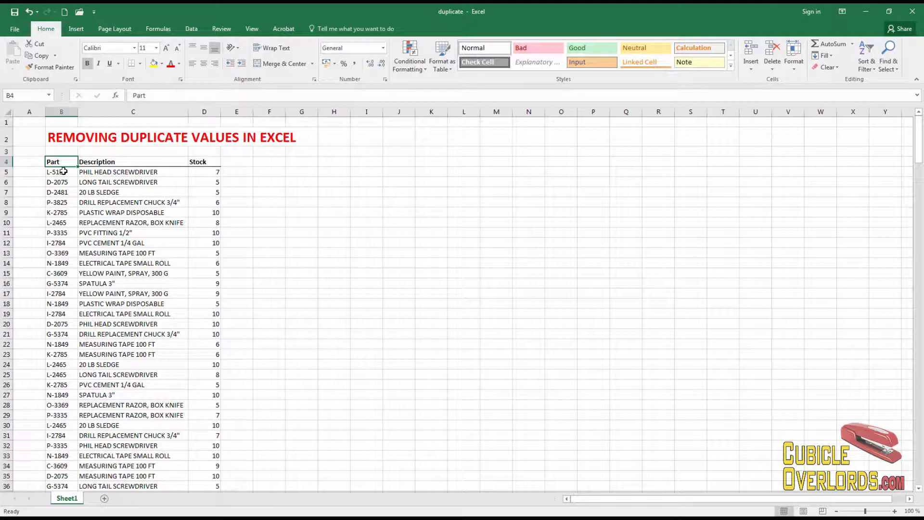
click(61, 173)
scroll(191, 429, down, 20)
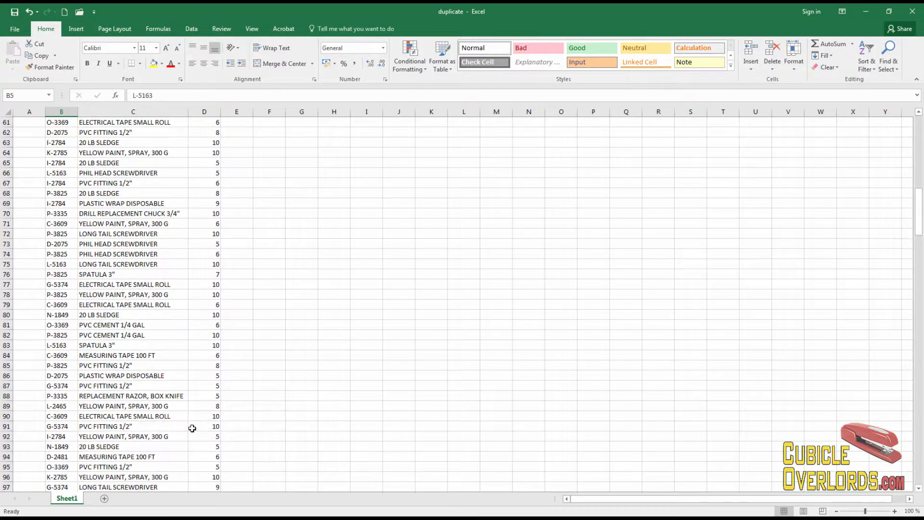
scroll(178, 440, down, 20)
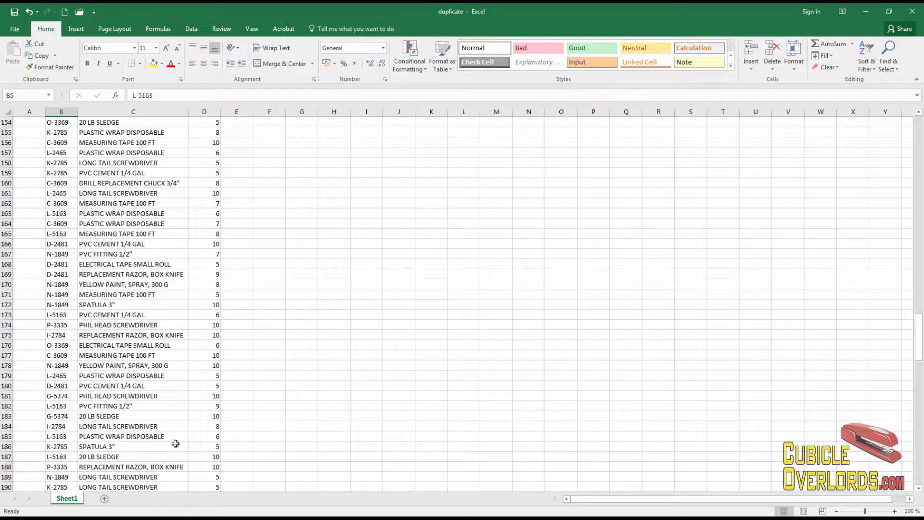
scroll(175, 443, down, 20)
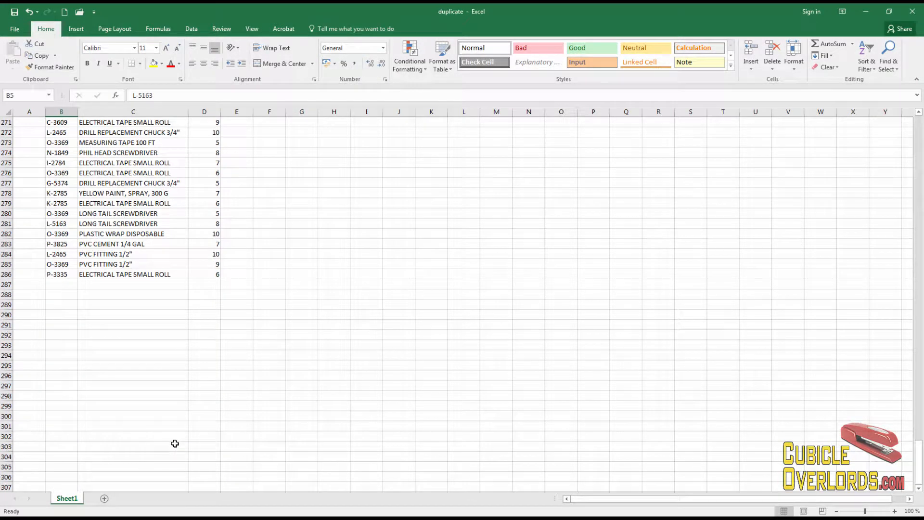
shift+click(150, 275)
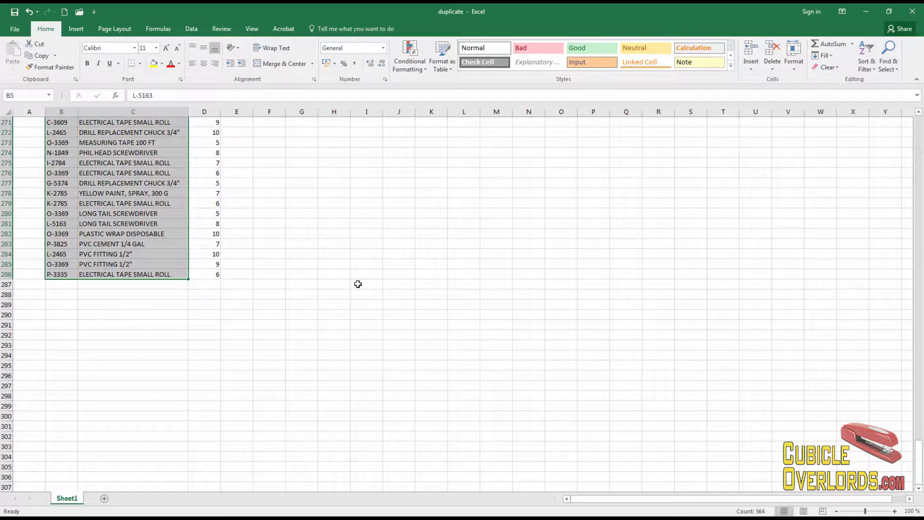
key(ctrl+c)
Step: Paste the copied parts and descriptions into the empty area starting at cell I5
key(Right)
key(Right)
key(Right)
key(Right)
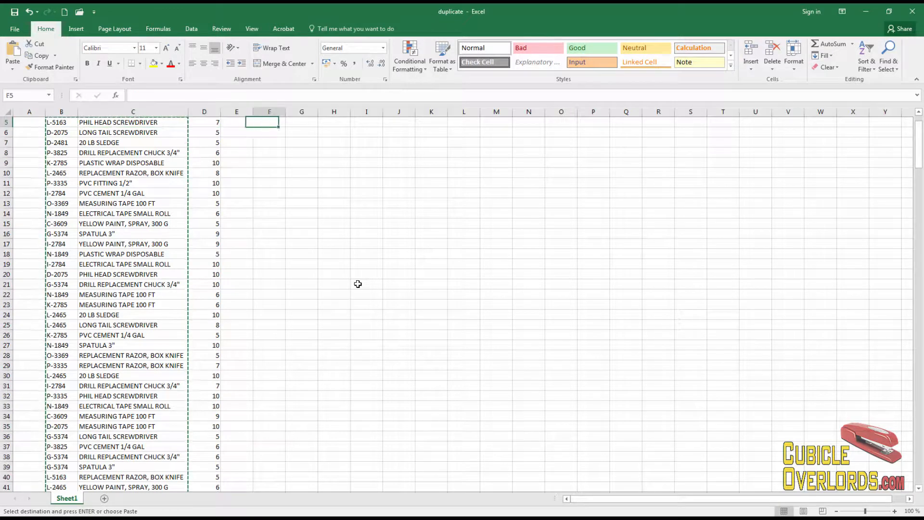
key(Right)
scroll(358, 284, up, 2)
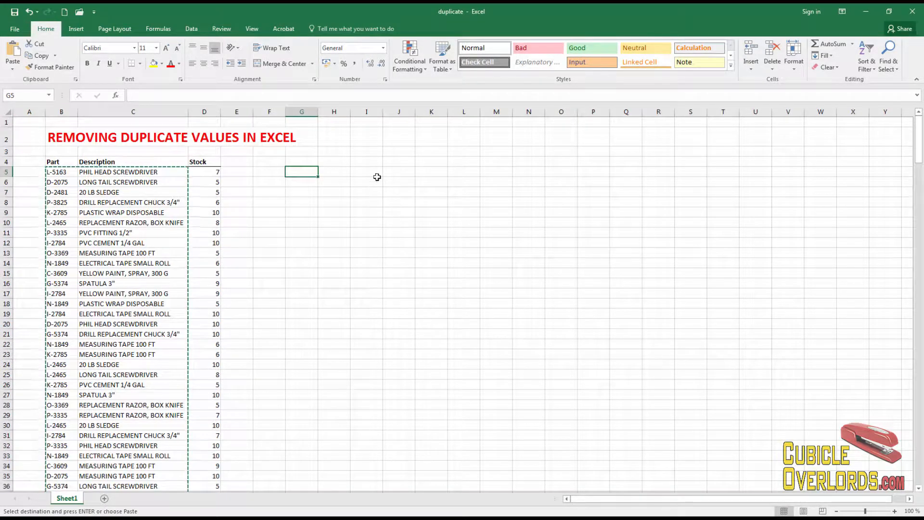
key(Right)
key(Right)
key(ctrl+v)
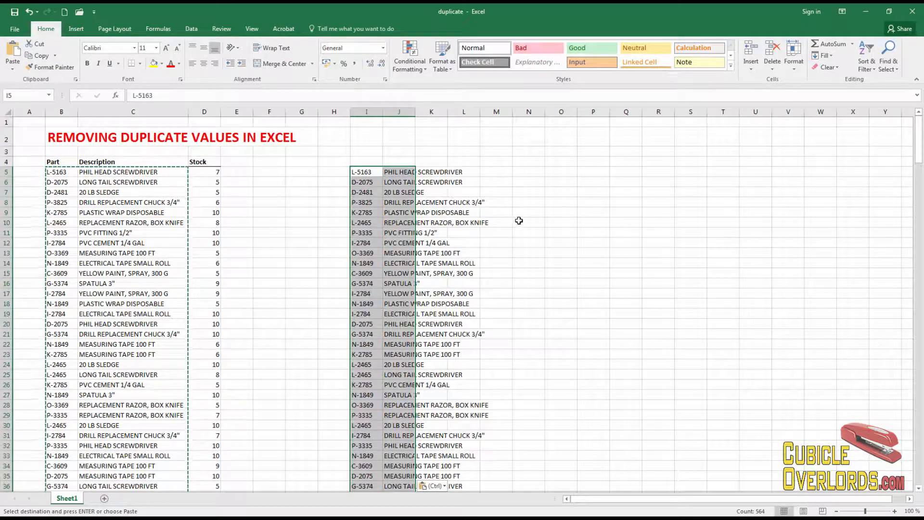
Step: Start Remove Duplicates on the pasted range I5:J284 and move its dialog clear of the data
click(354, 172)
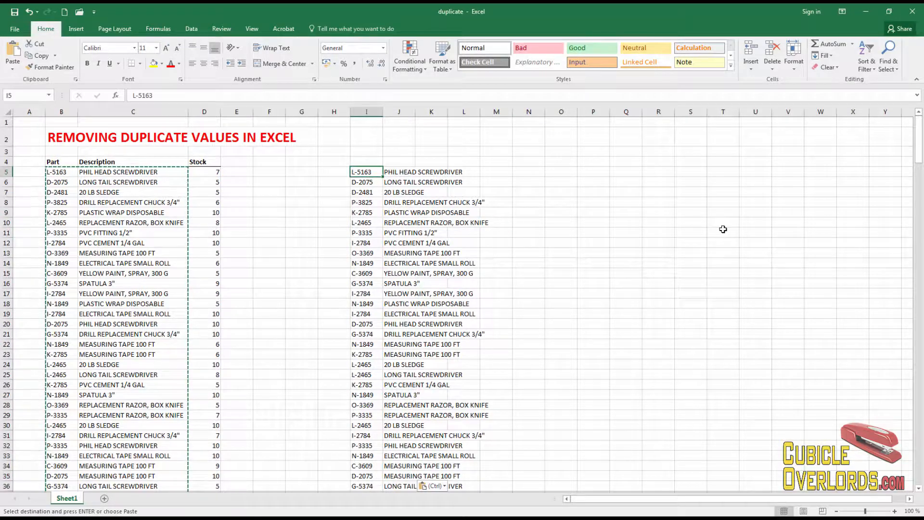
mouse_move(918, 154)
mouse_down()
mouse_move(920, 490)
mouse_move(918, 140)
mouse_up()
drag(919, 145, 919, 457)
shift+click(398, 489)
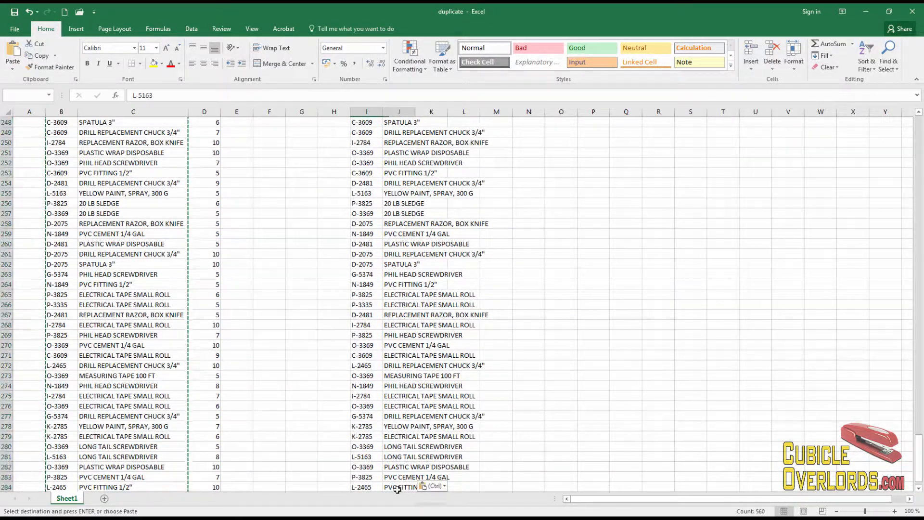
drag(919, 451, 920, 130)
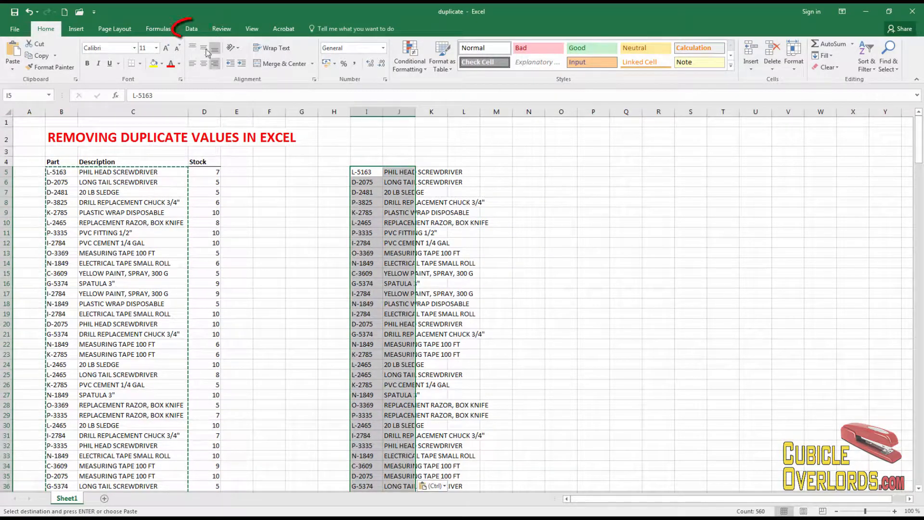
click(191, 29)
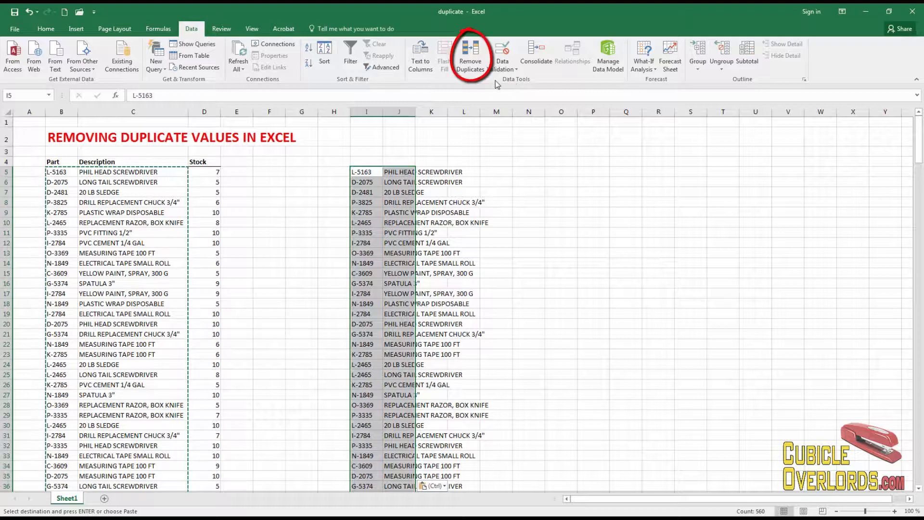
click(470, 64)
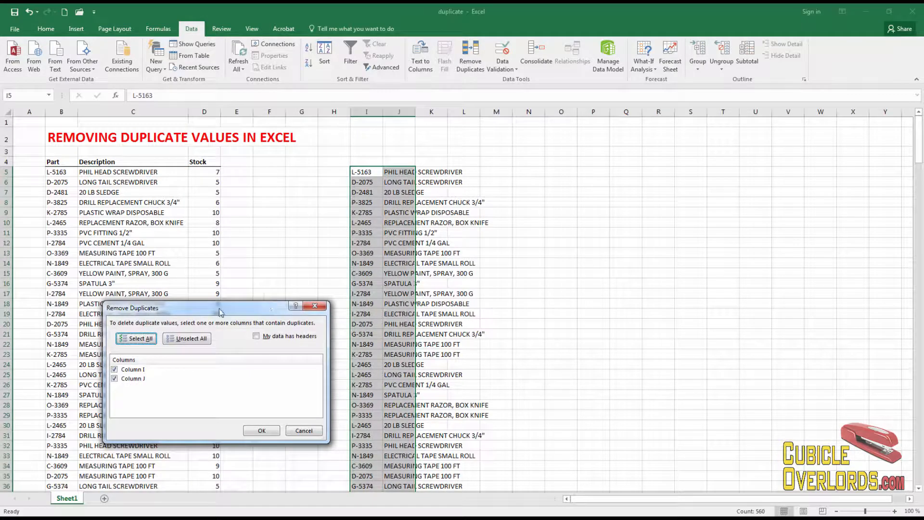
drag(220, 312, 667, 183)
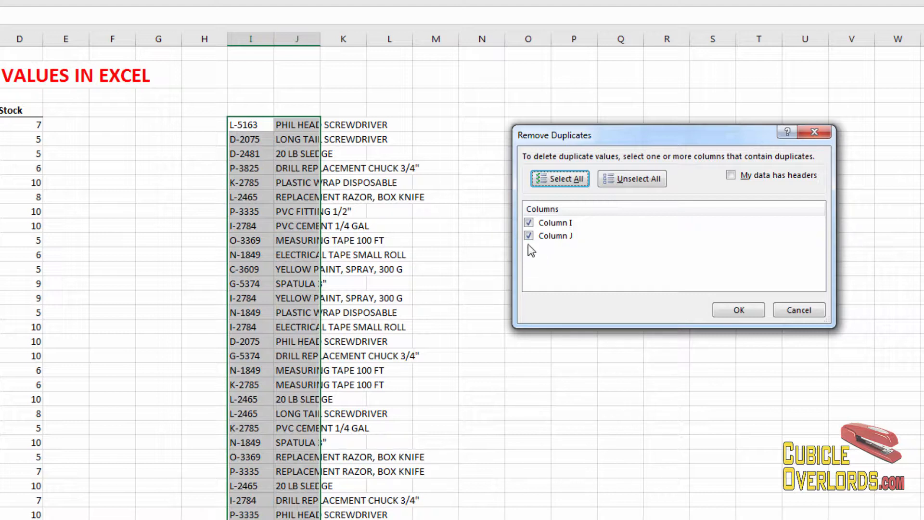
Step: Remove the duplicates from the pasted list by comparing Column I only, with Column J excluded from the comparison
click(530, 223)
click(529, 222)
click(530, 235)
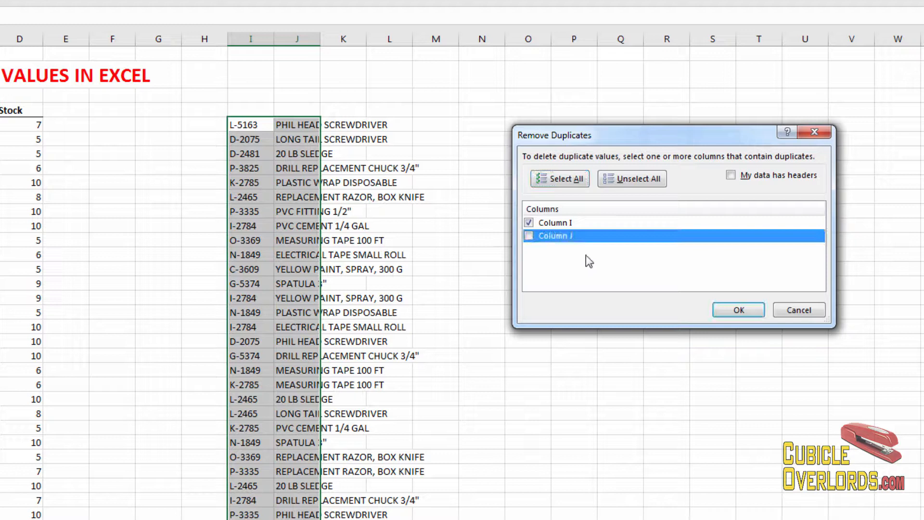
click(586, 223)
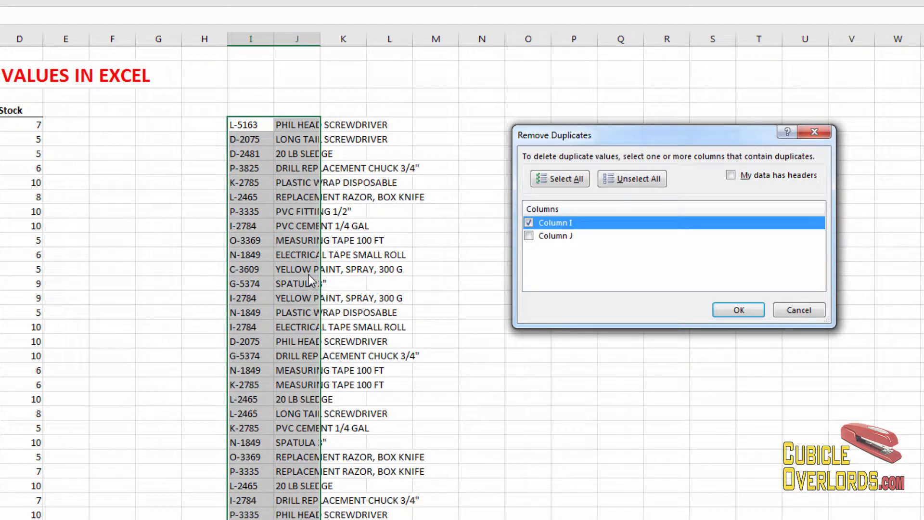
click(529, 236)
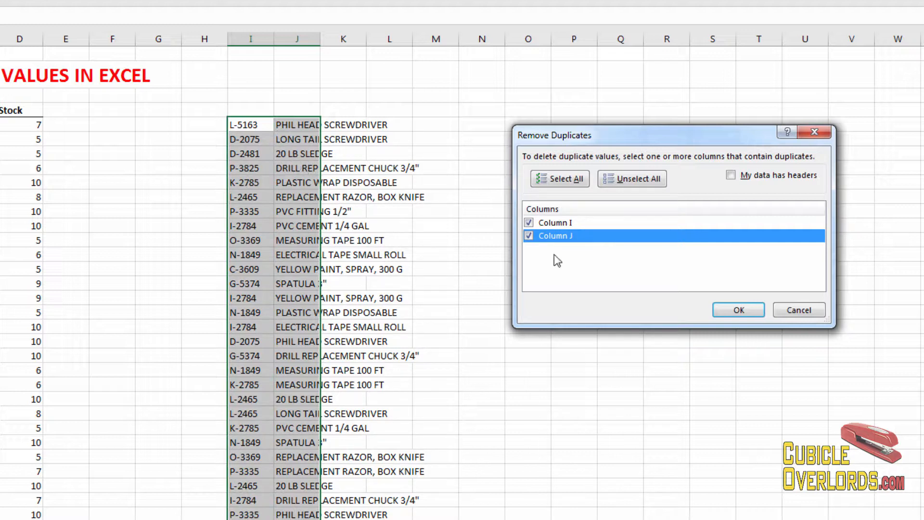
click(529, 235)
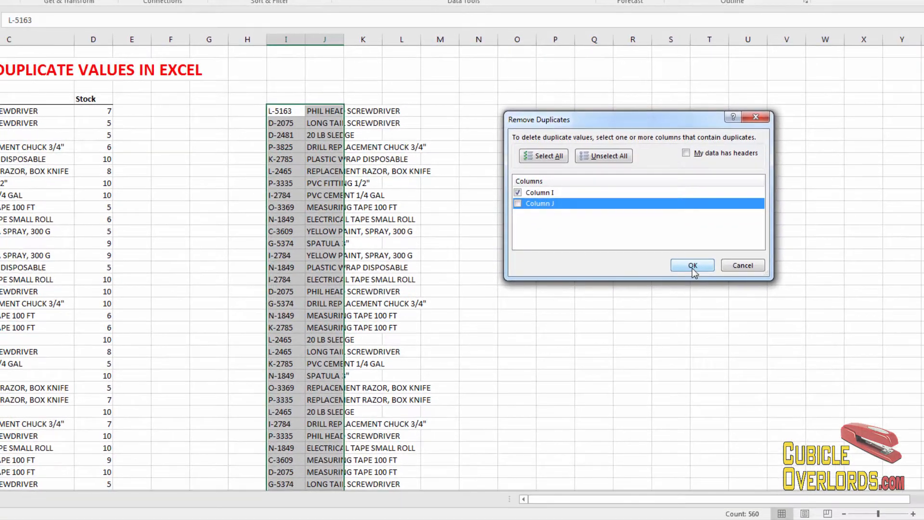
click(728, 302)
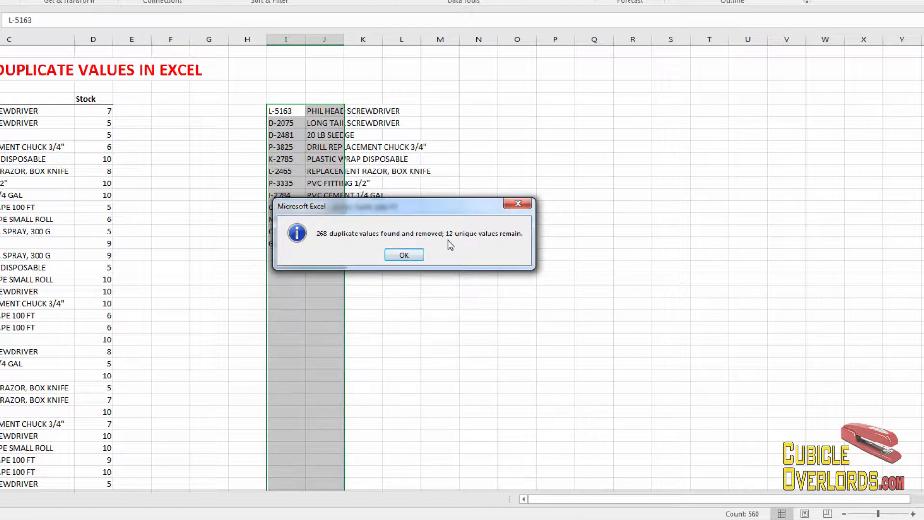
click(408, 260)
click(448, 173)
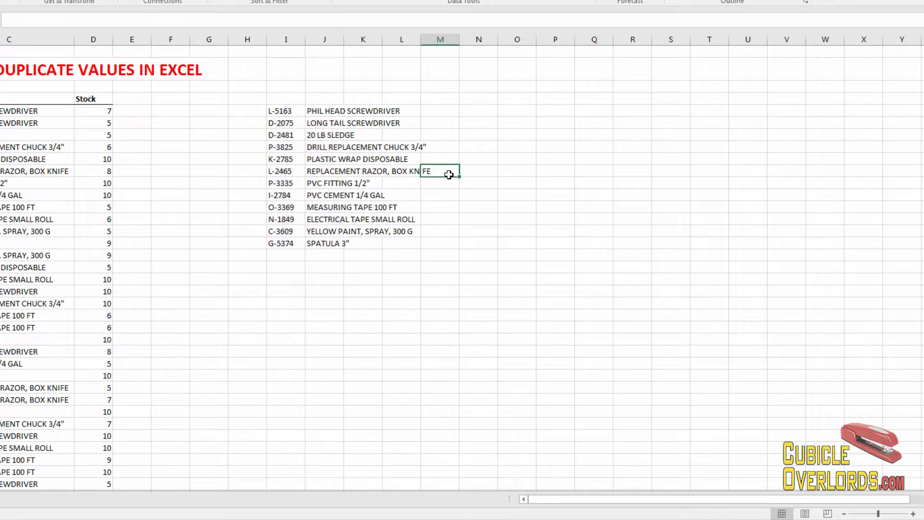
click(291, 114)
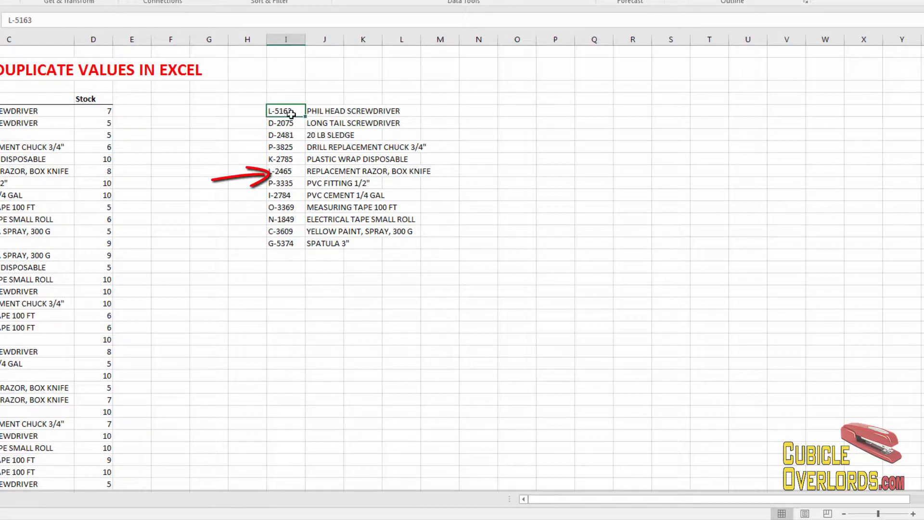
click(319, 117)
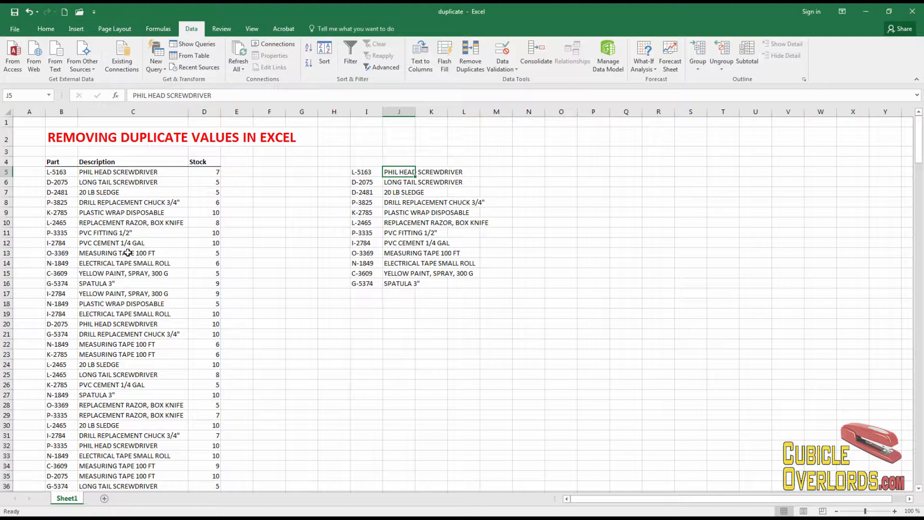
Step: Widen column J to fit the full descriptions, leaving a little extra room
scroll(128, 253, down, 20)
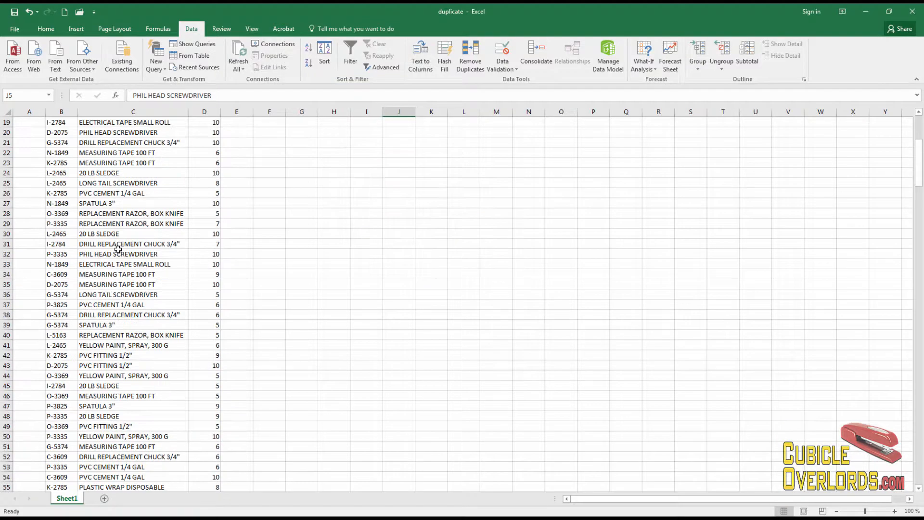
scroll(114, 257, up, 20)
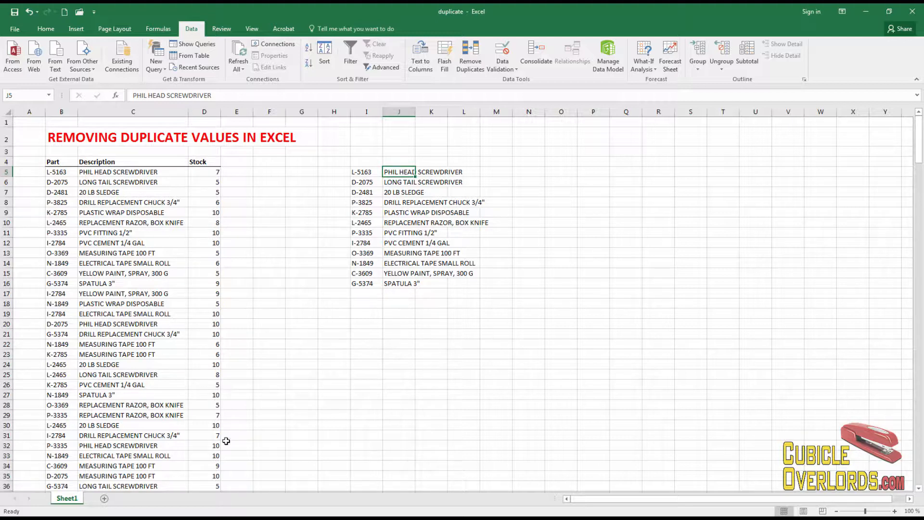
click(487, 209)
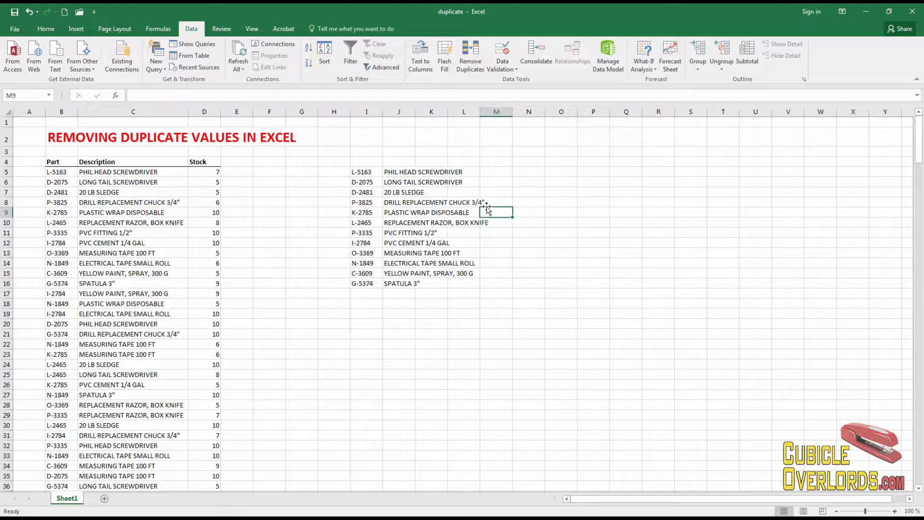
double_click(415, 112)
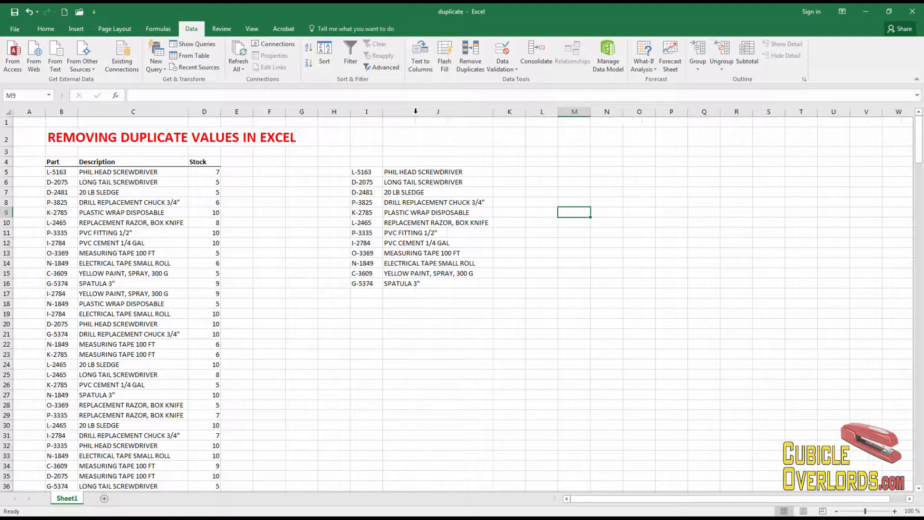
click(524, 289)
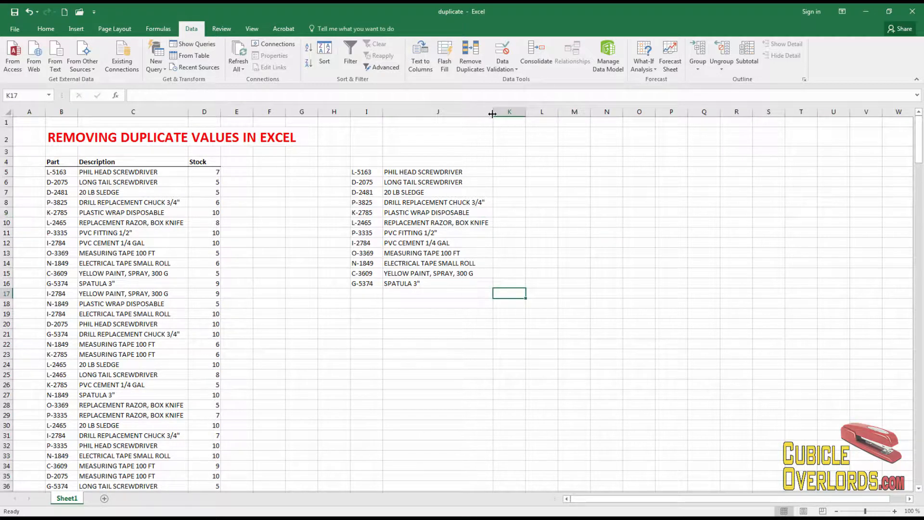
drag(493, 114, 501, 114)
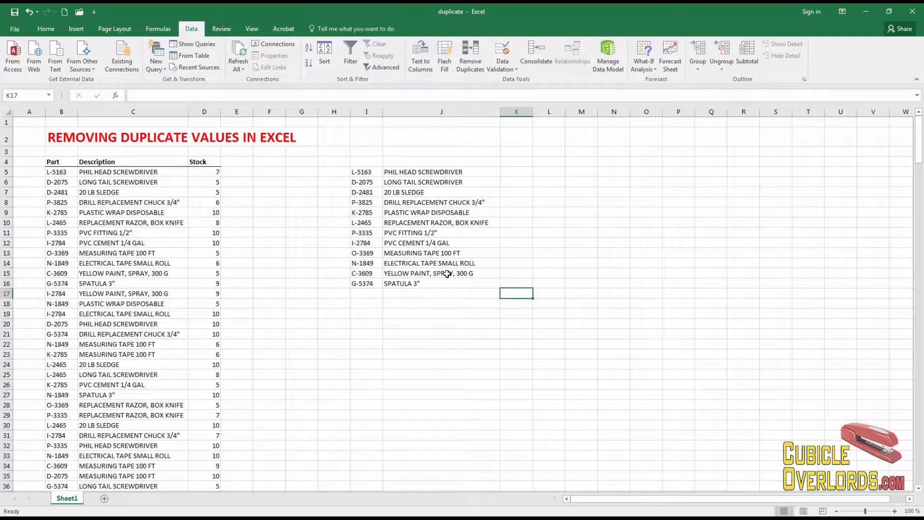
Step: Enter the formula =SUMIF(B:B;I5;D:D) in K5 to total the stock for the first unique part
click(531, 171)
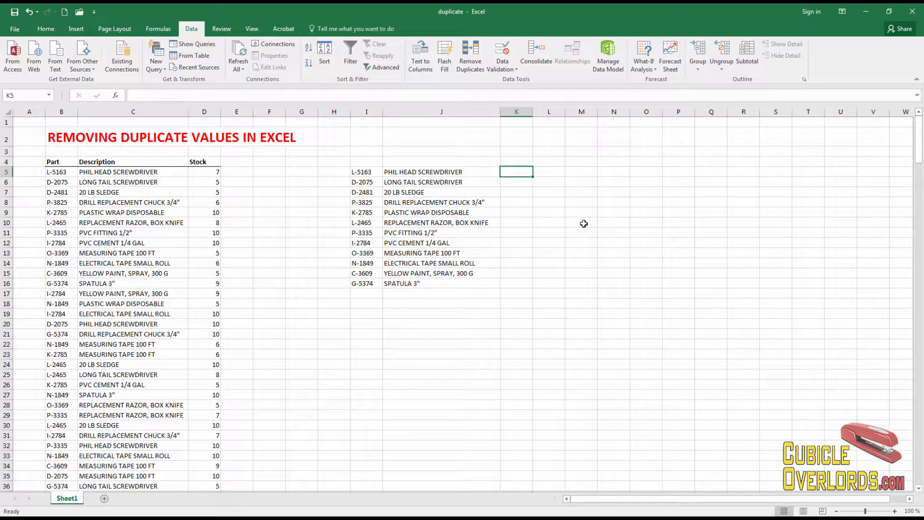
text(=SUMIF()
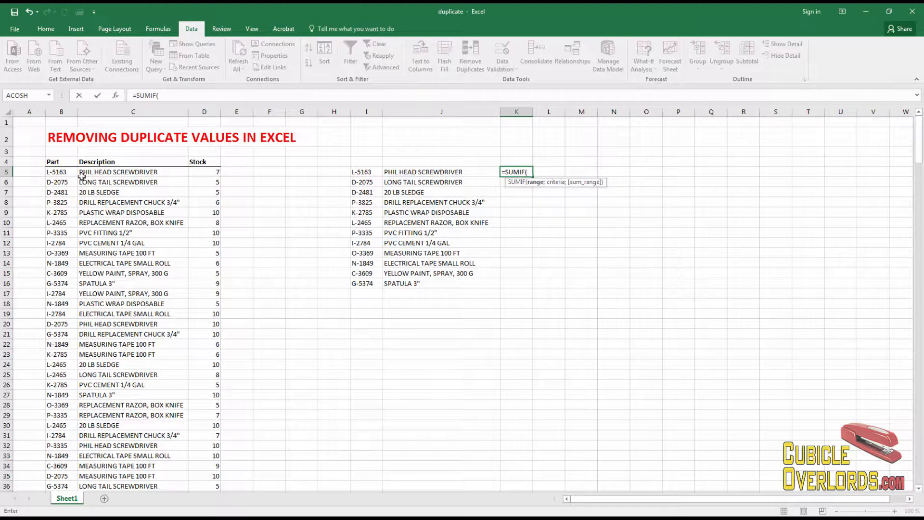
click(72, 113)
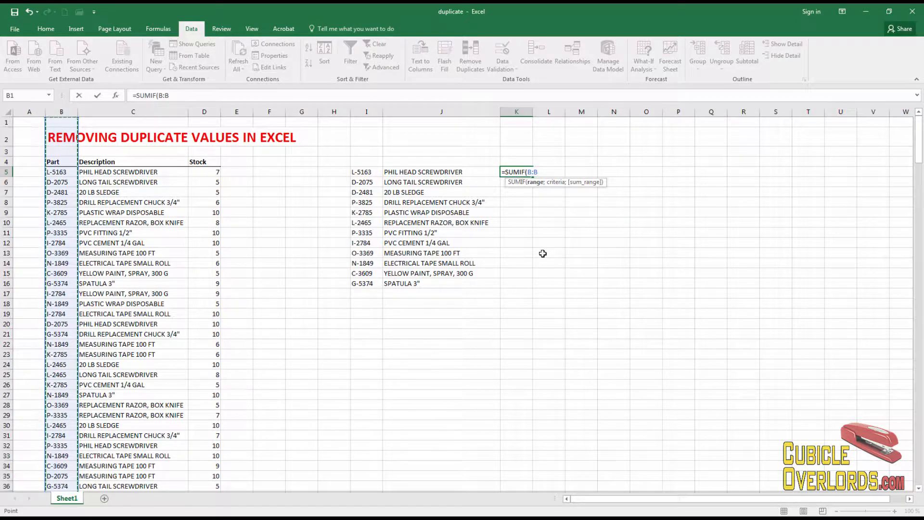
text(;)
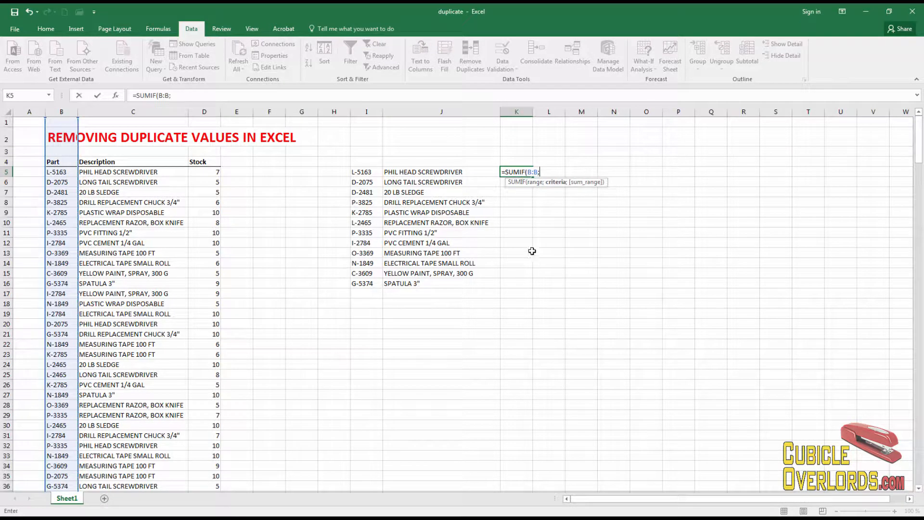
click(358, 172)
text(;)
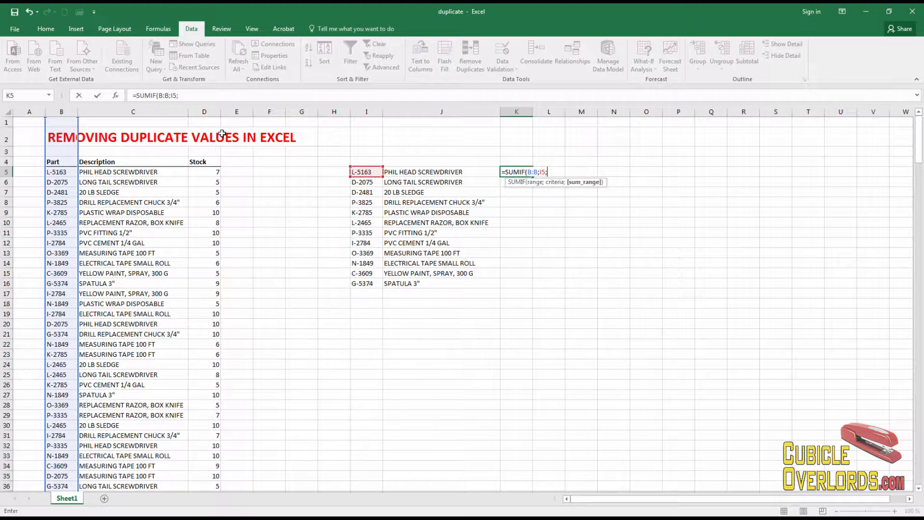
click(204, 112)
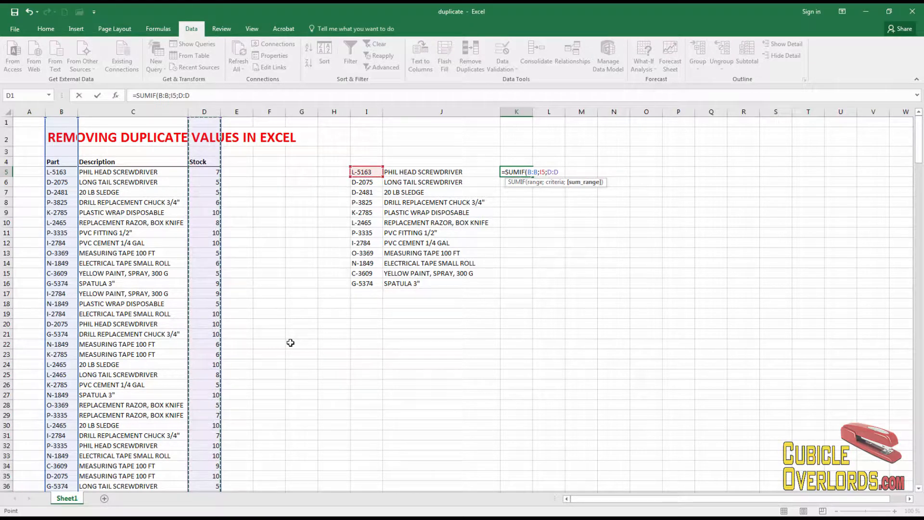
key(Return)
Step: Copy the SUMIF formula from K5 down to K6:K16 for the remaining unique parts
key(Up)
key(ctrl+c)
key(Down)
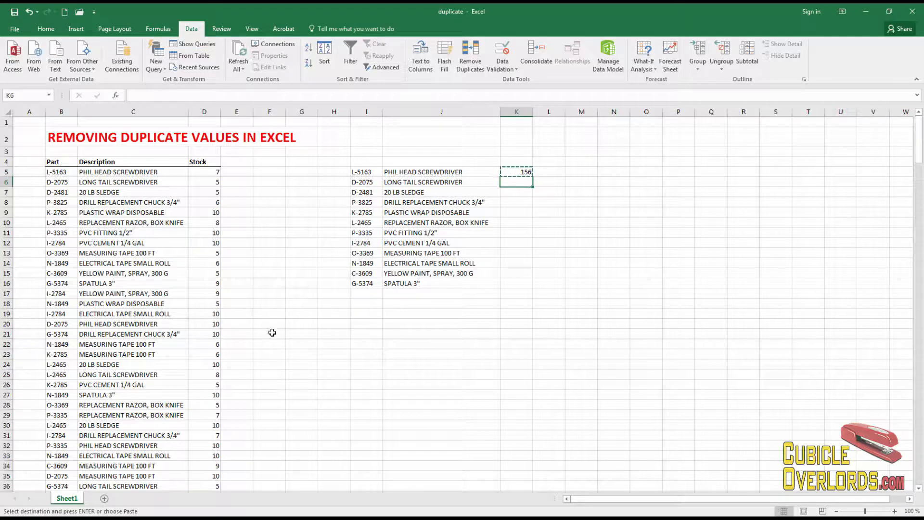
shift+click(514, 283)
key(ctrl+v)
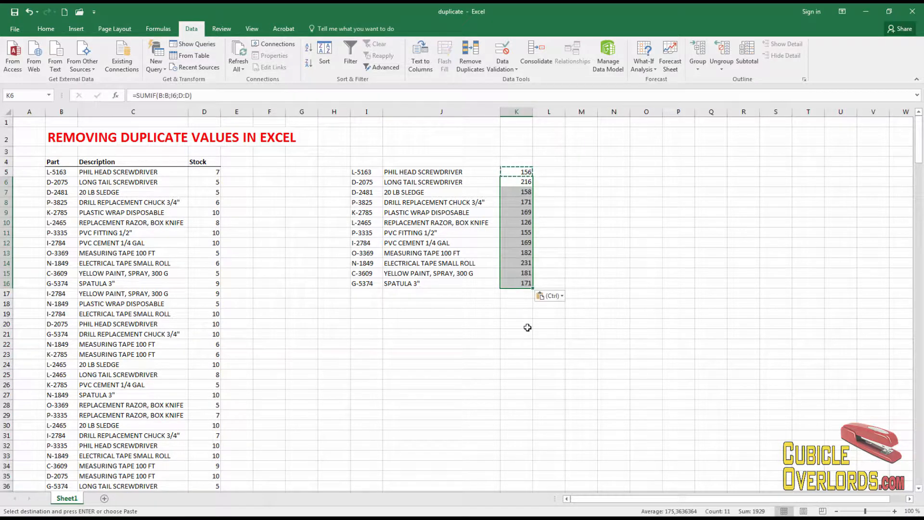
click(518, 325)
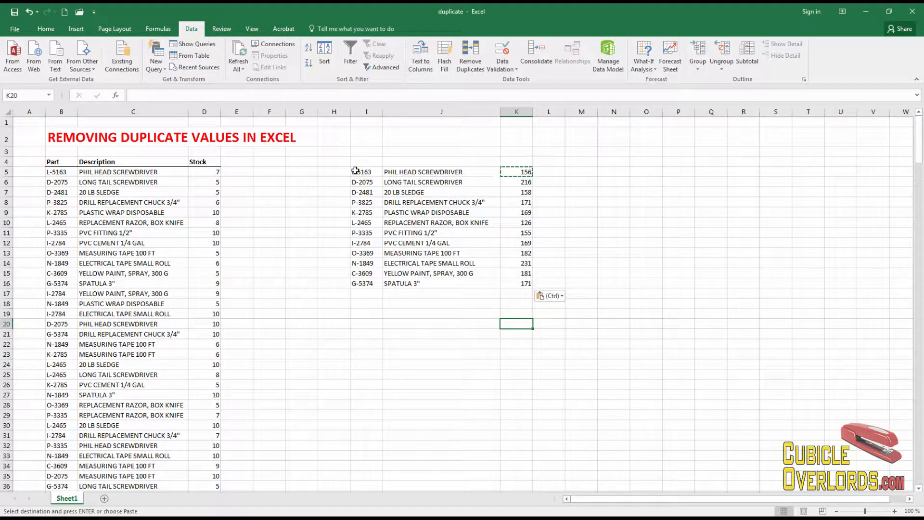
Step: Review the unique parts with their descriptions and check the stock total formulas in K5 and K6
drag(355, 171, 444, 285)
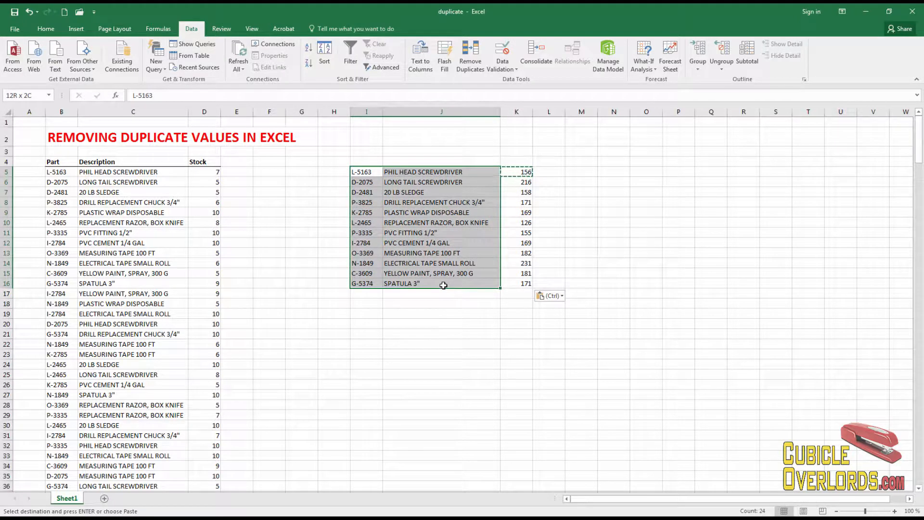
click(438, 211)
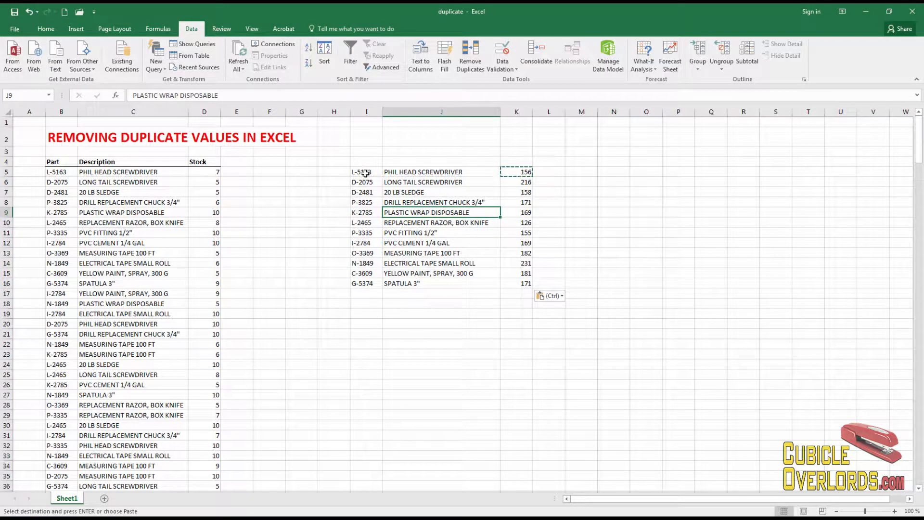
drag(366, 169, 433, 222)
click(577, 193)
click(523, 170)
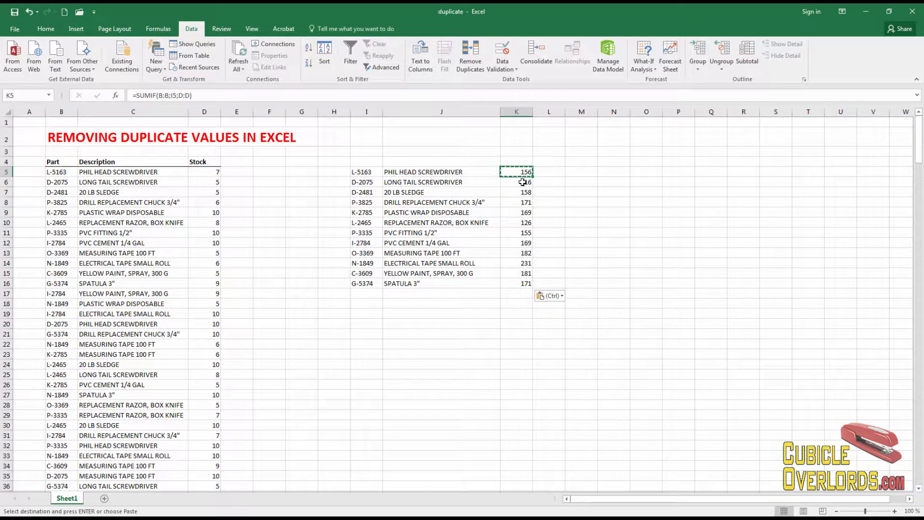
click(523, 182)
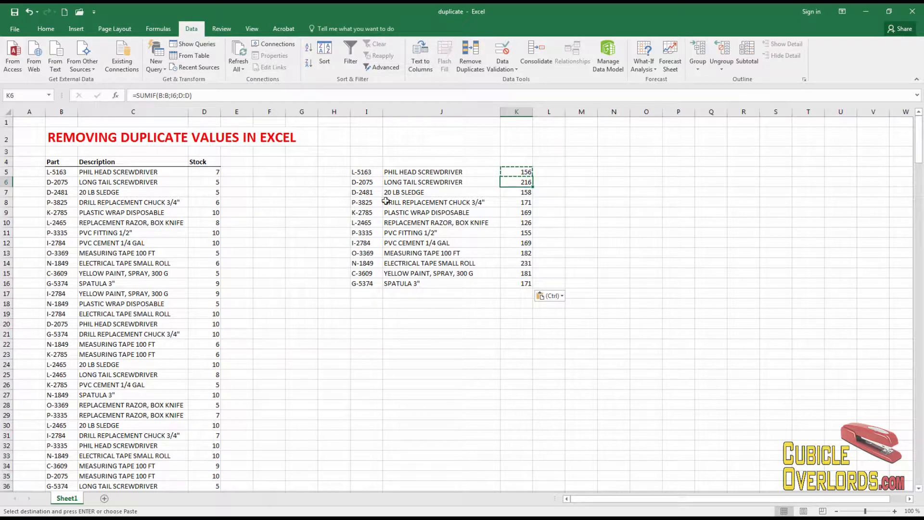
click(418, 293)
Step: Sort the summary list I5:K16 by Column I on values, in A to Z order
drag(362, 172, 525, 283)
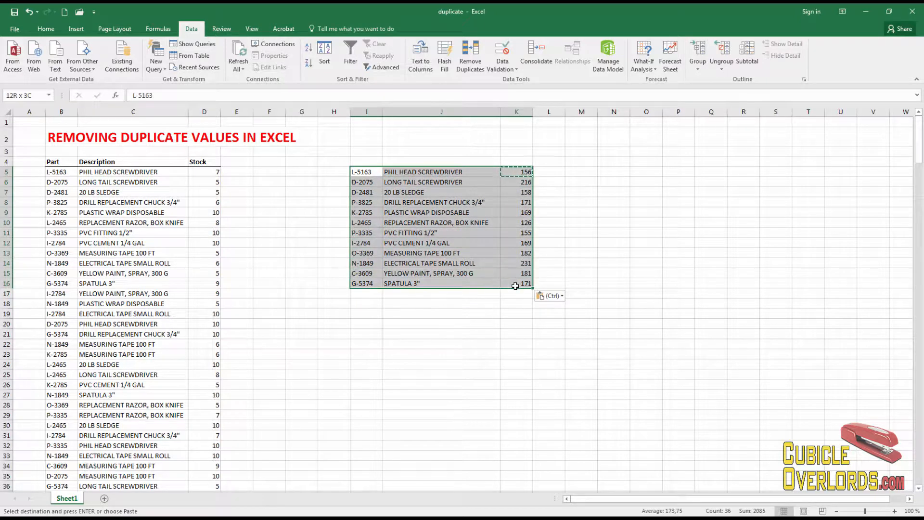
click(45, 29)
click(867, 65)
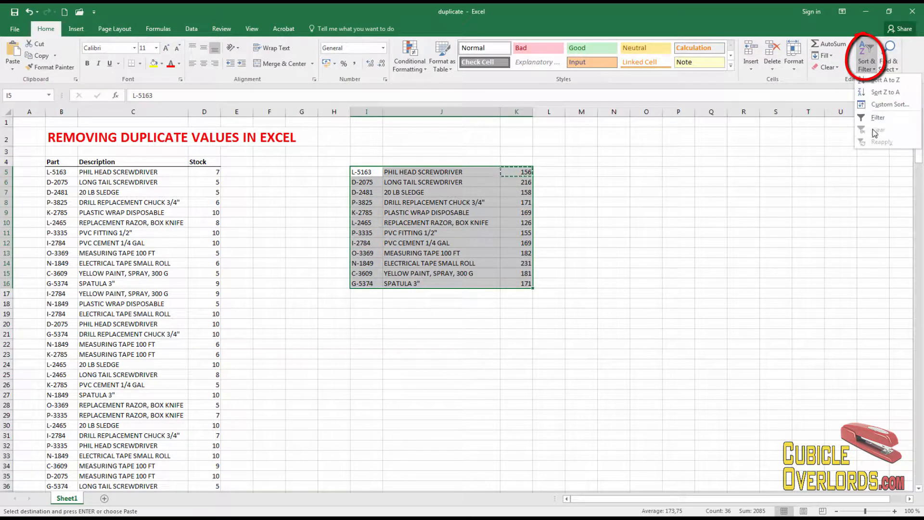
key(Escape)
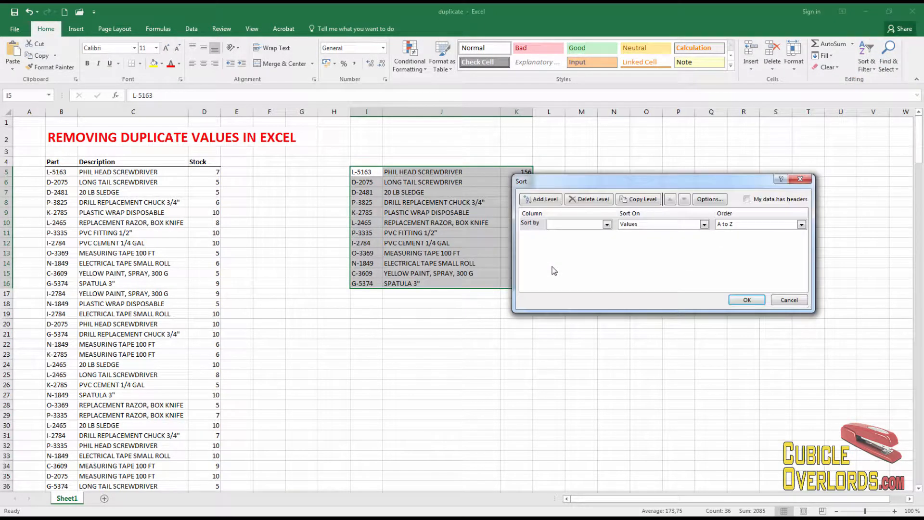
click(607, 224)
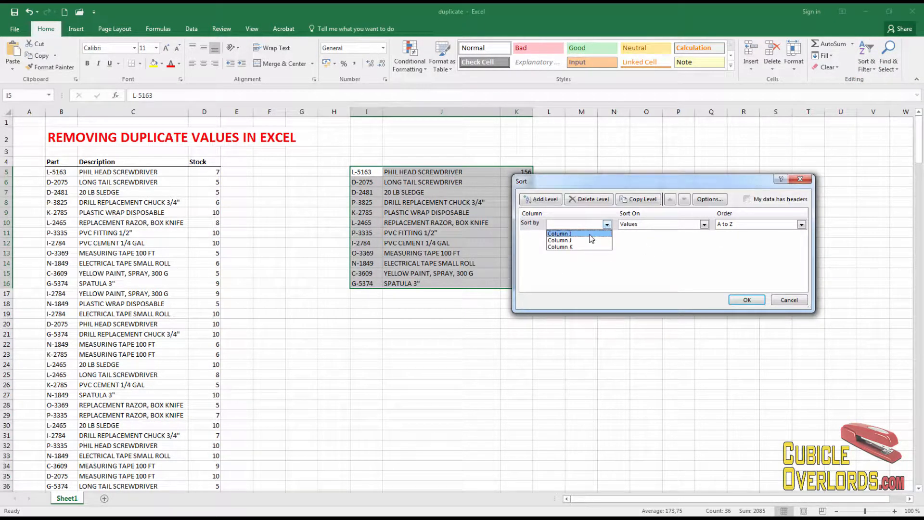
click(590, 235)
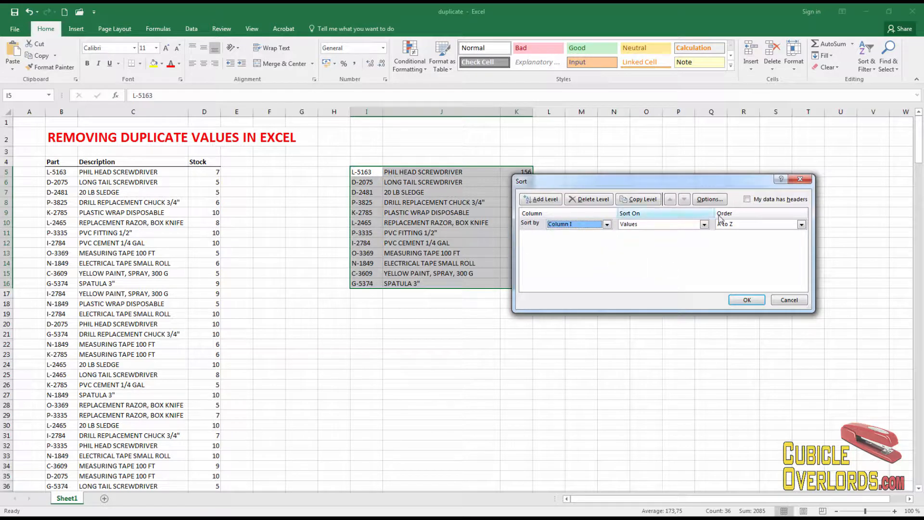
click(747, 300)
click(427, 254)
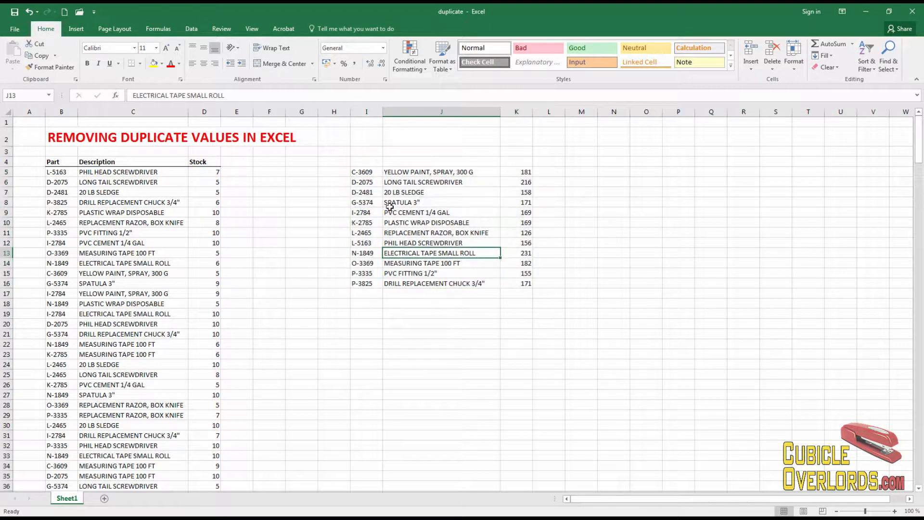
click(361, 180)
click(365, 162)
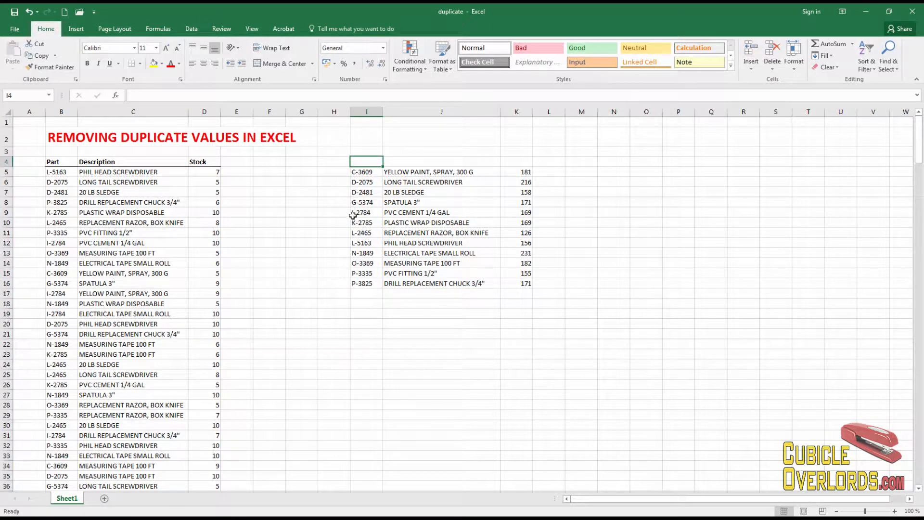
click(436, 294)
click(525, 293)
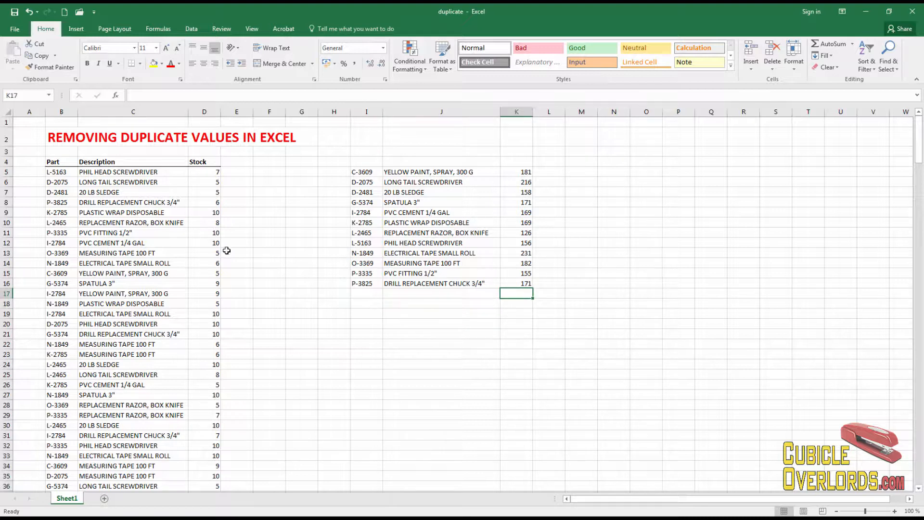
click(58, 182)
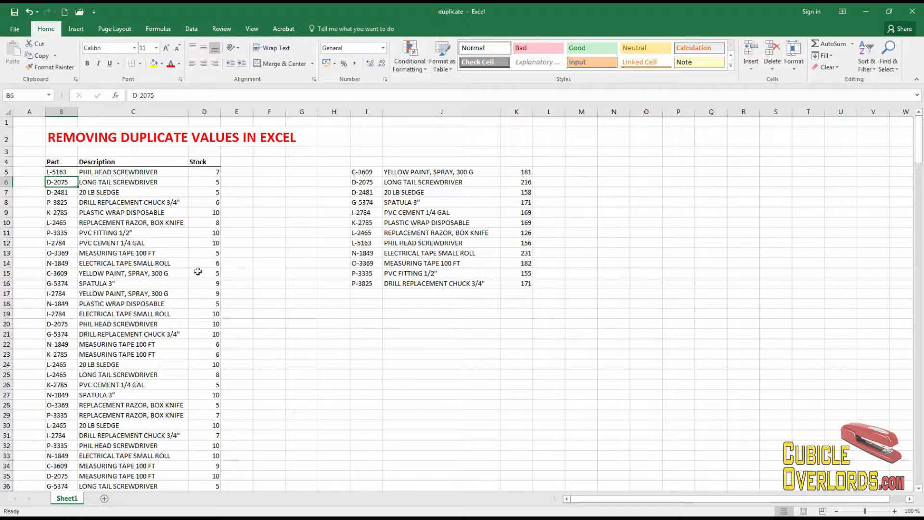
click(210, 287)
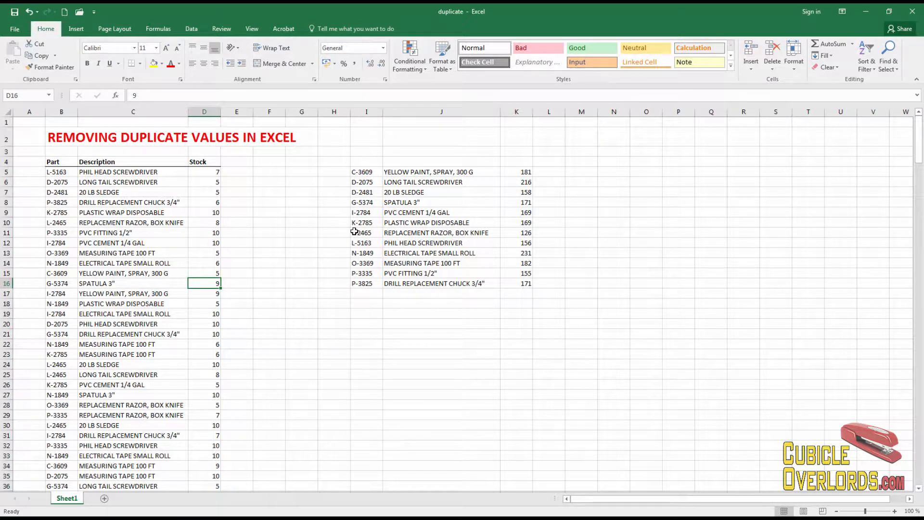
Step: Examine the column choices that Remove Duplicates offers for the summary list I5:K16, and cancel without applying it
click(191, 29)
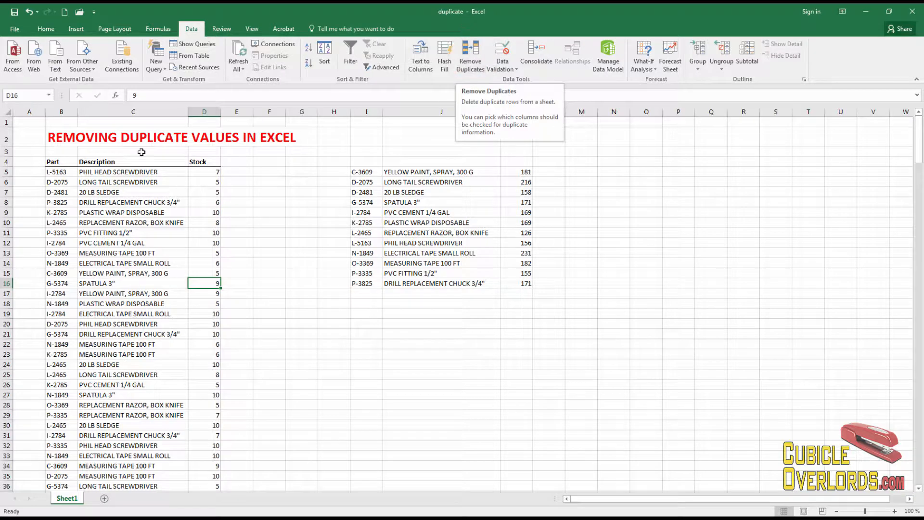
drag(55, 172, 217, 426)
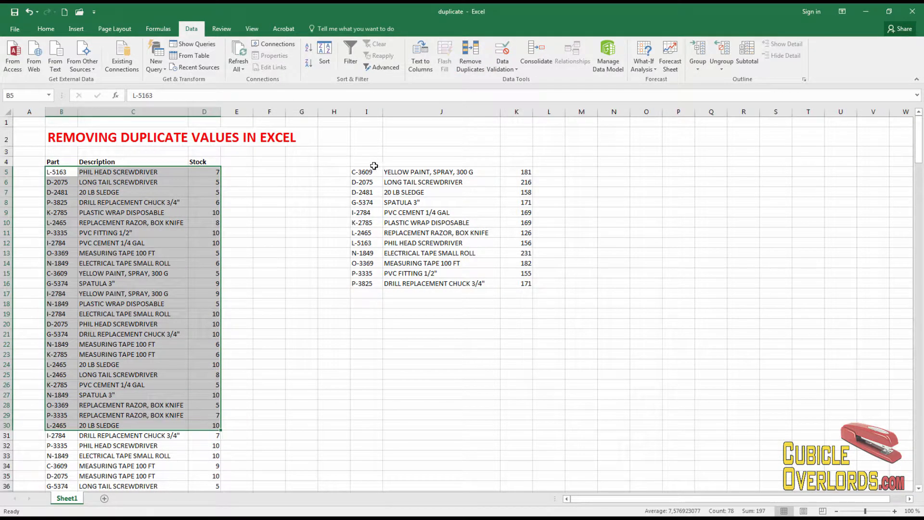
click(313, 240)
click(470, 57)
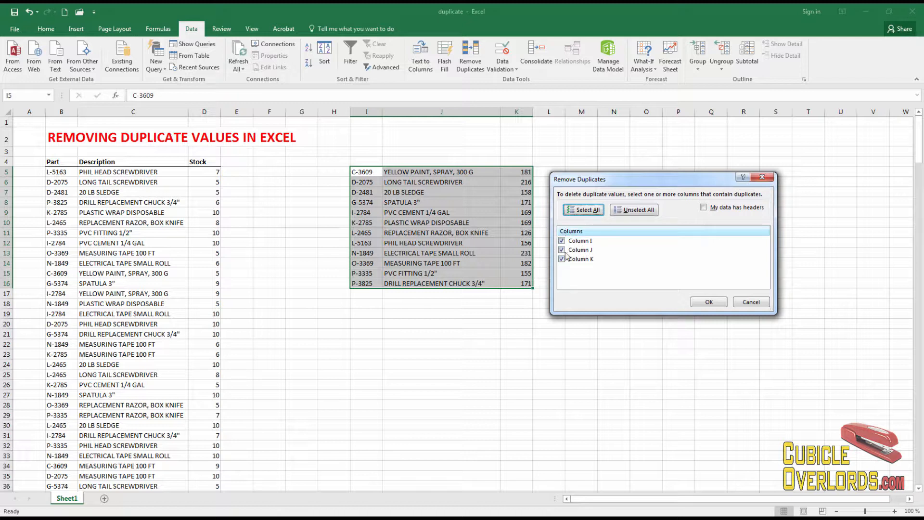
click(752, 301)
click(598, 279)
click(407, 180)
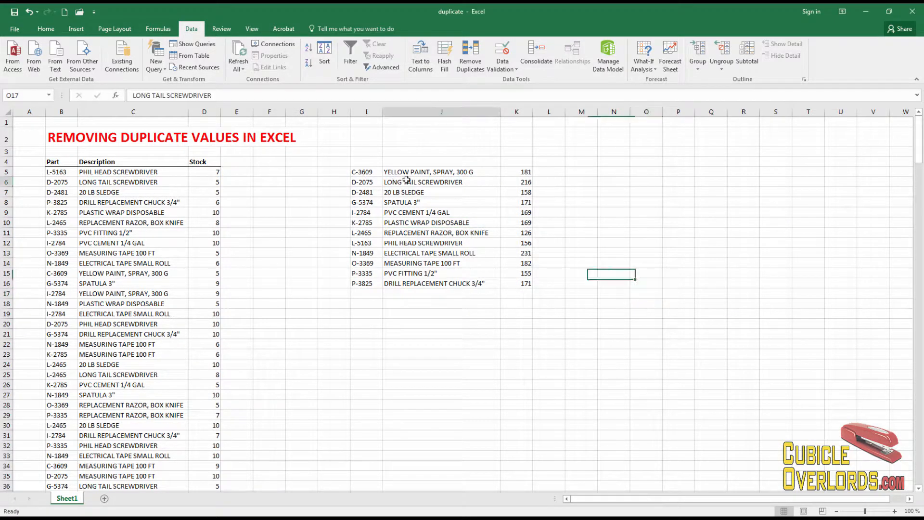
drag(406, 180, 448, 284)
drag(367, 172, 434, 285)
click(420, 334)
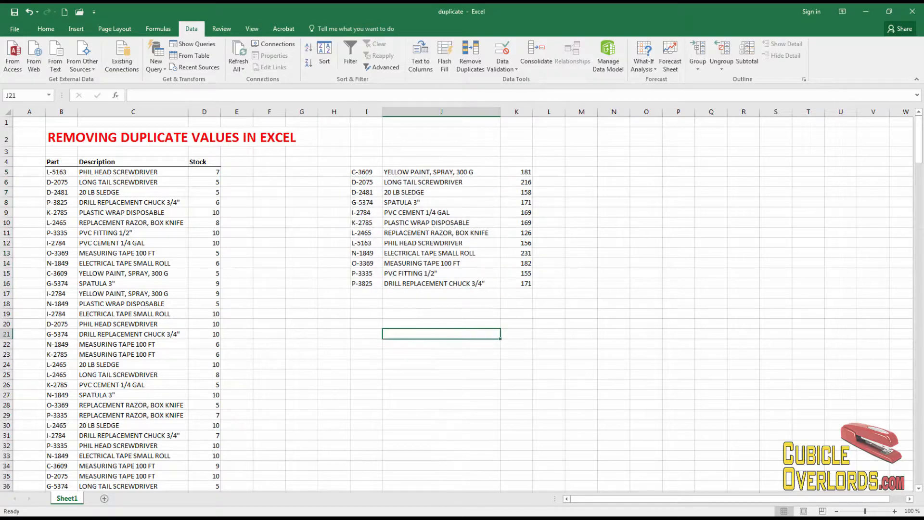